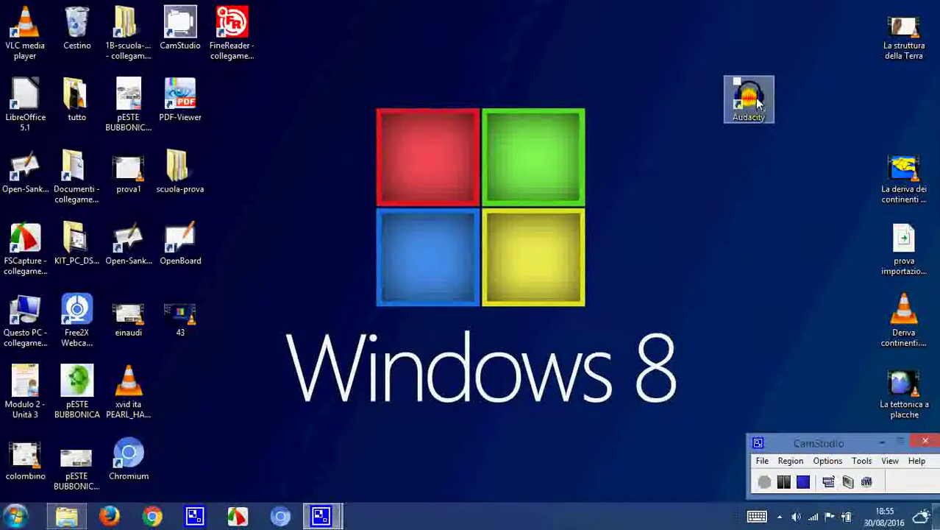
# Launch Audacity from the desktop and dismiss its welcome message.
pyautogui.click(754, 100)
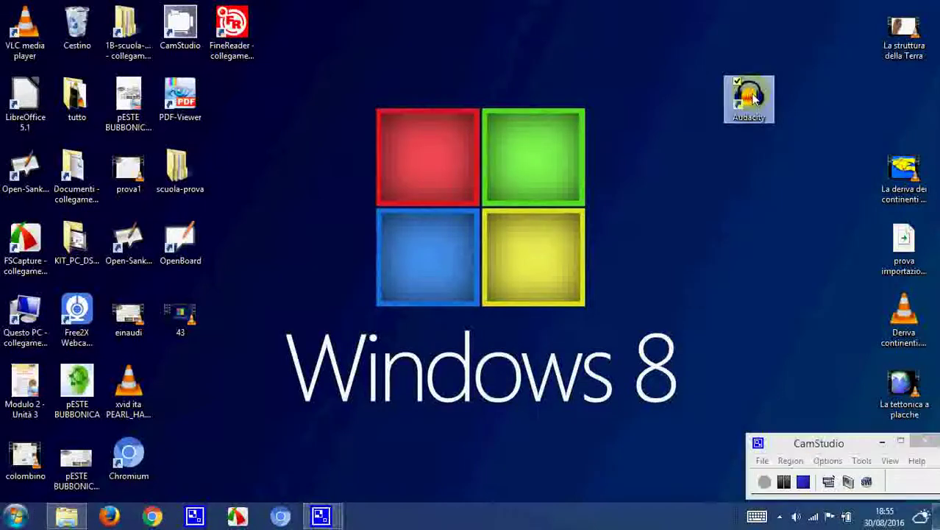
pyautogui.doubleClick(754, 100)
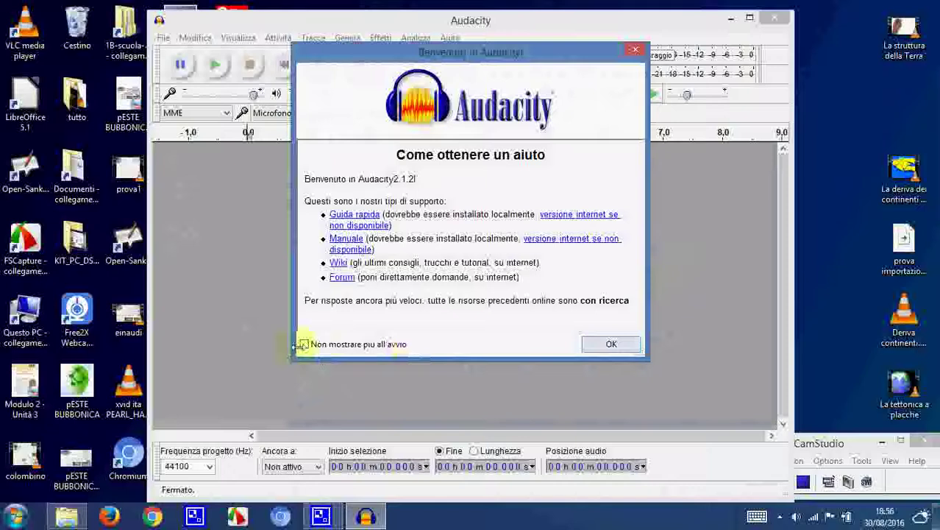
pyautogui.click(612, 345)
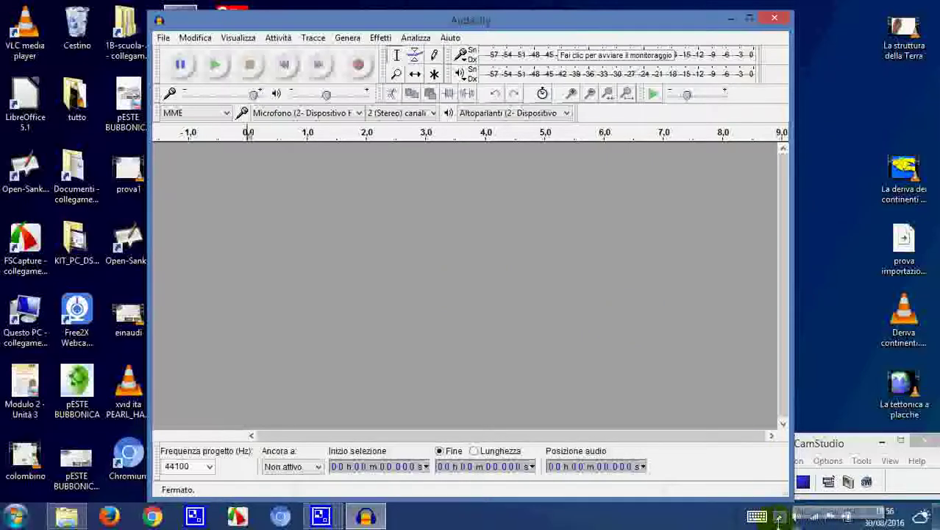
# Check in the Windows recording devices which microphone is set as default, then close the audio settings.
pyautogui.rightClick(794, 515)
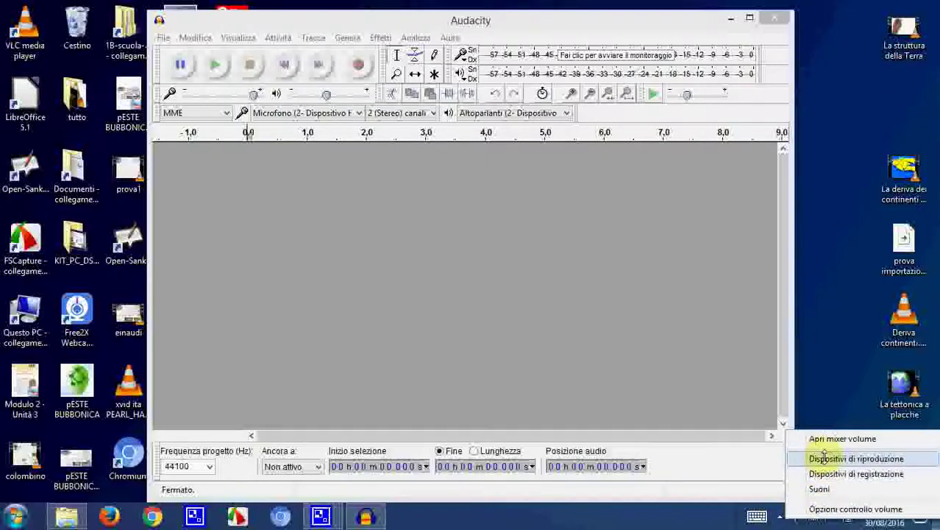
pyautogui.click(827, 474)
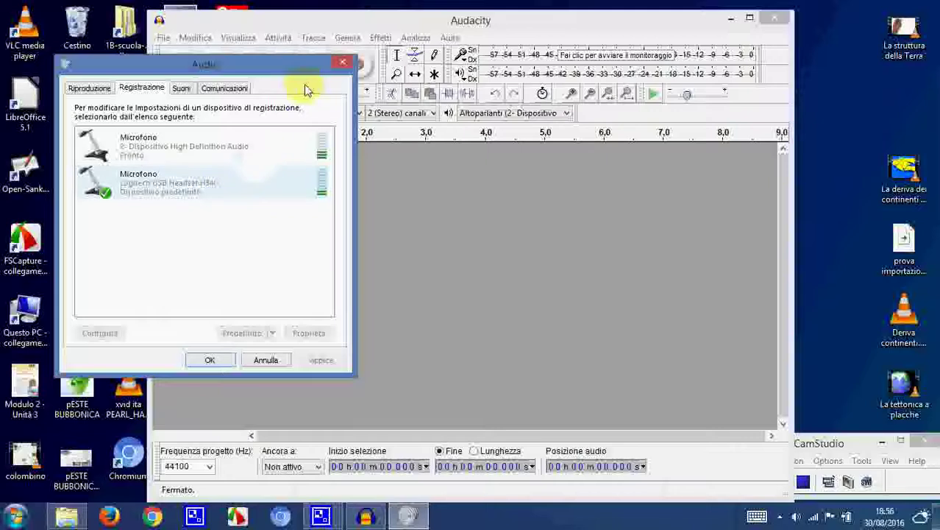
pyautogui.click(342, 63)
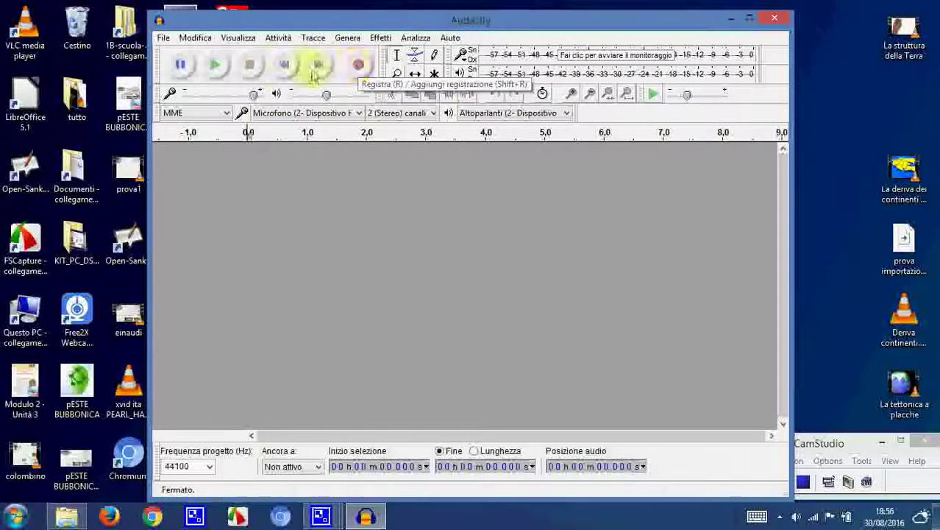
# Record a stereo voice clip of about 8 seconds and play it back.
pyautogui.click(358, 65)
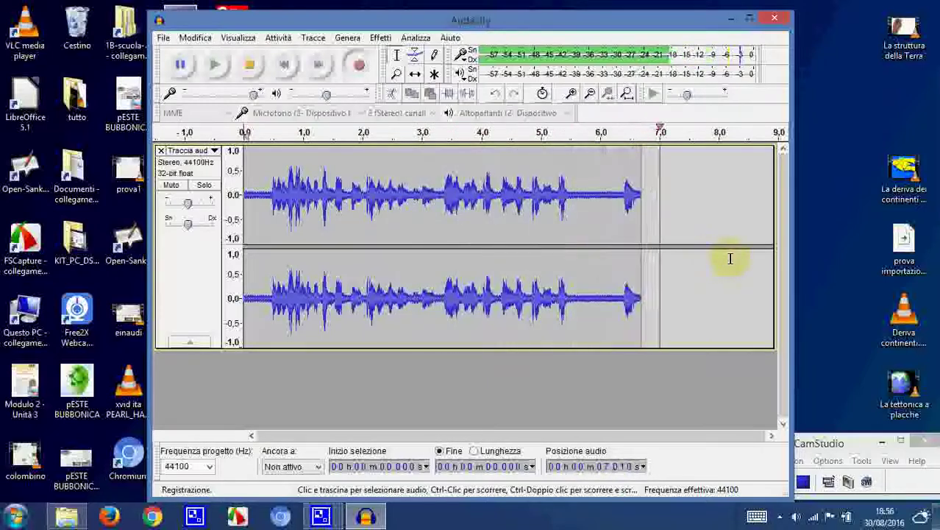
pyautogui.click(248, 62)
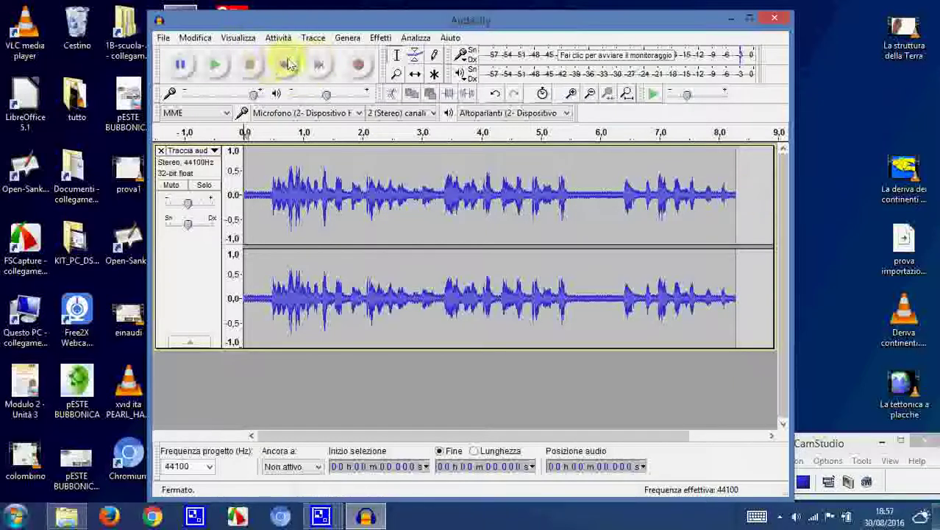
pyautogui.click(218, 66)
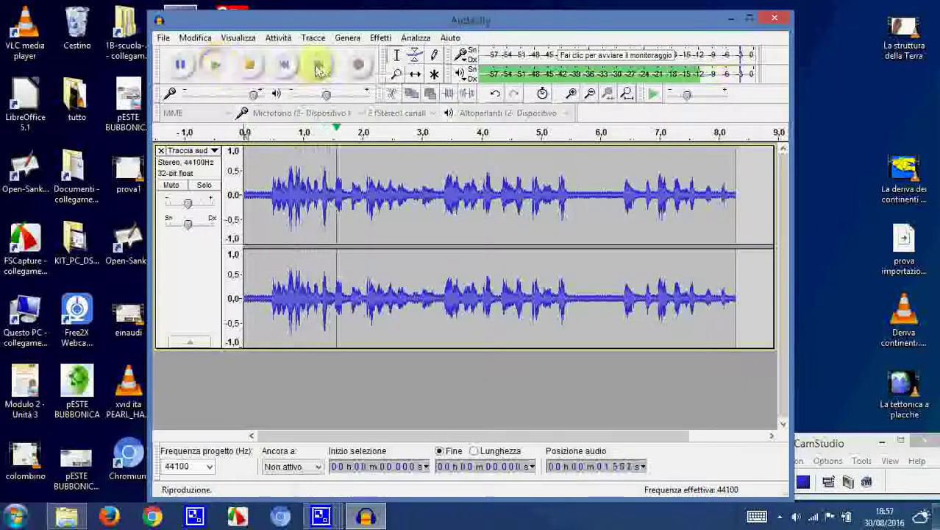
pyautogui.click(251, 65)
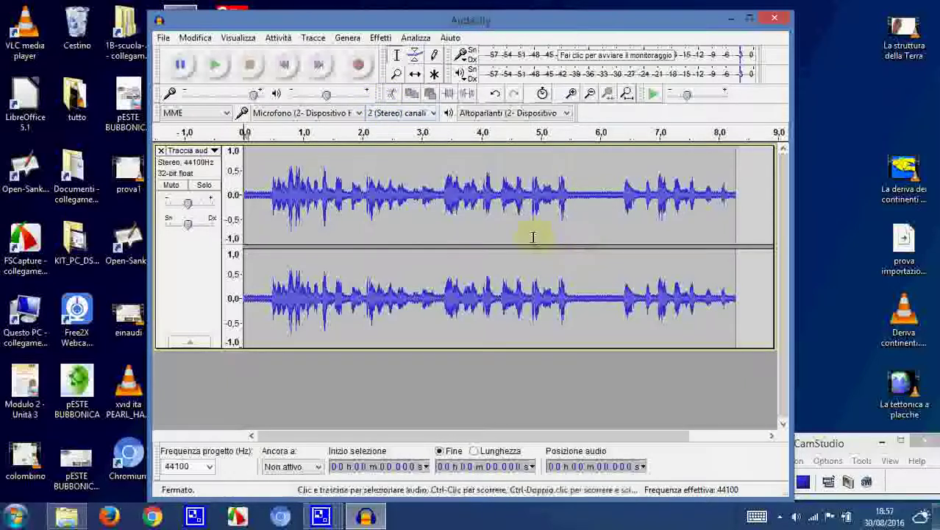
# Export the recording to the desktop as a WAV (Microsoft) 16 bit PCM file named "prova-", with blank metadata.
pyautogui.click(163, 39)
pyautogui.moveTo(195, 38)
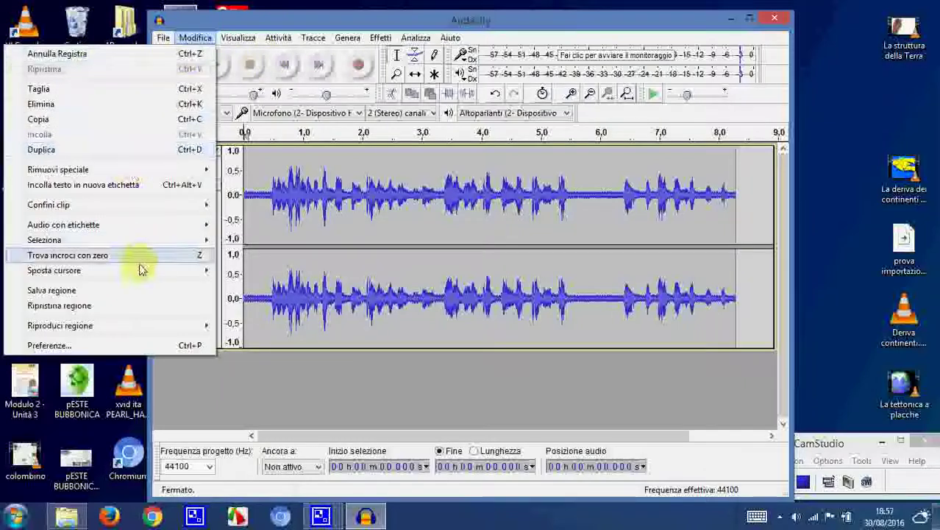
pyautogui.moveTo(144, 249)
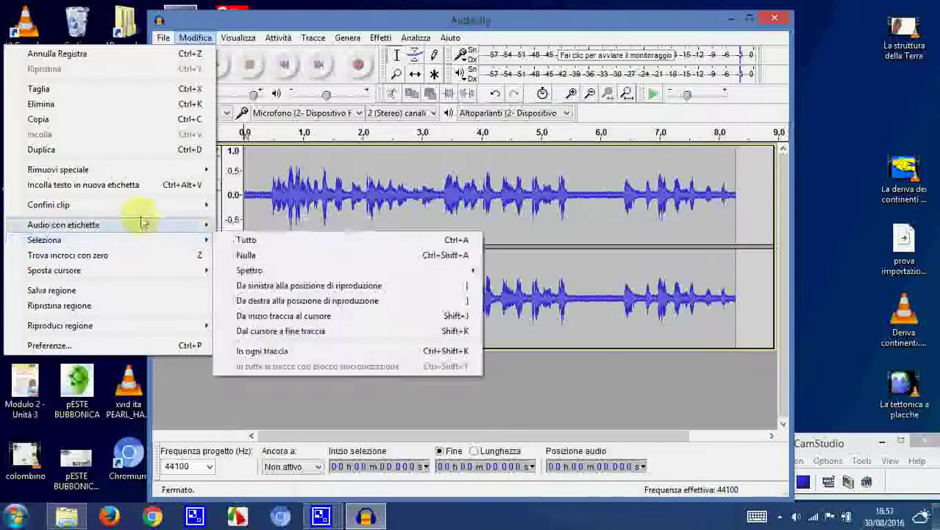
pyautogui.click(159, 24)
pyautogui.click(164, 39)
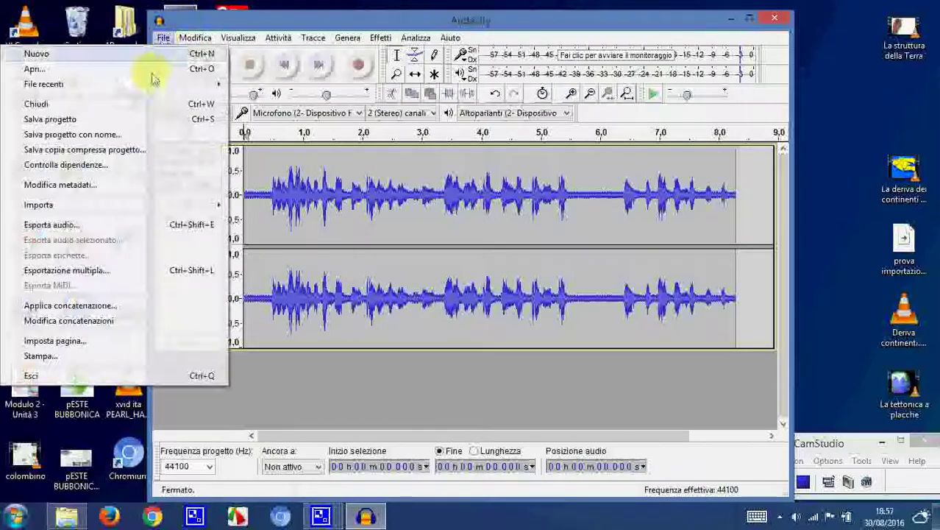
pyautogui.click(151, 225)
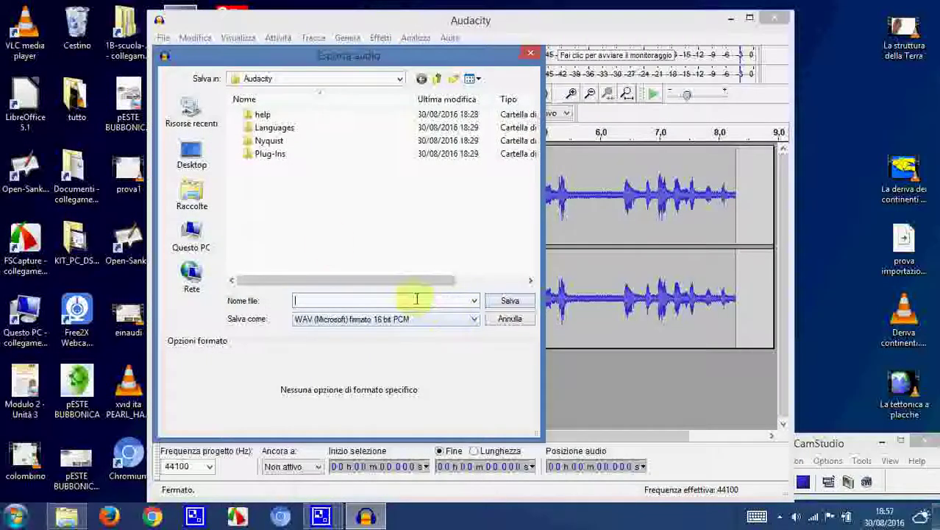
pyautogui.click(191, 155)
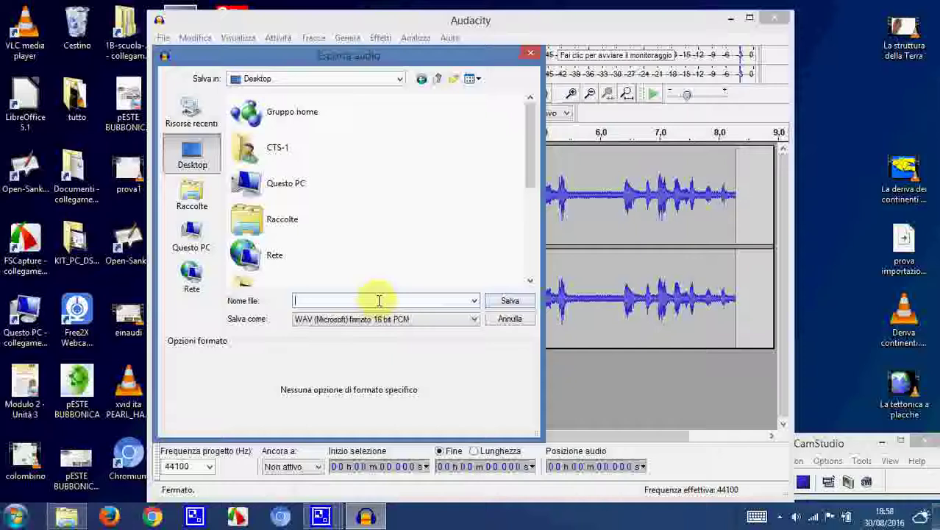
pyautogui.write('pro')
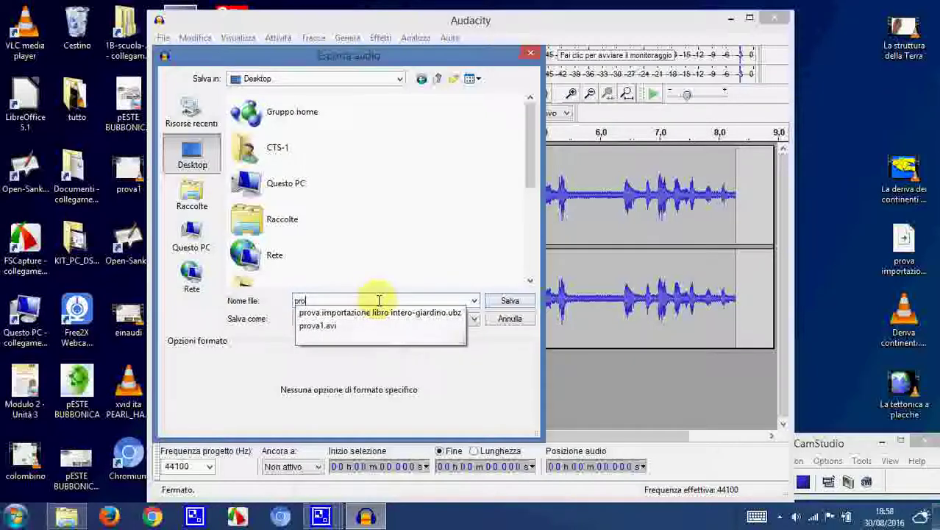
pyautogui.write('va-')
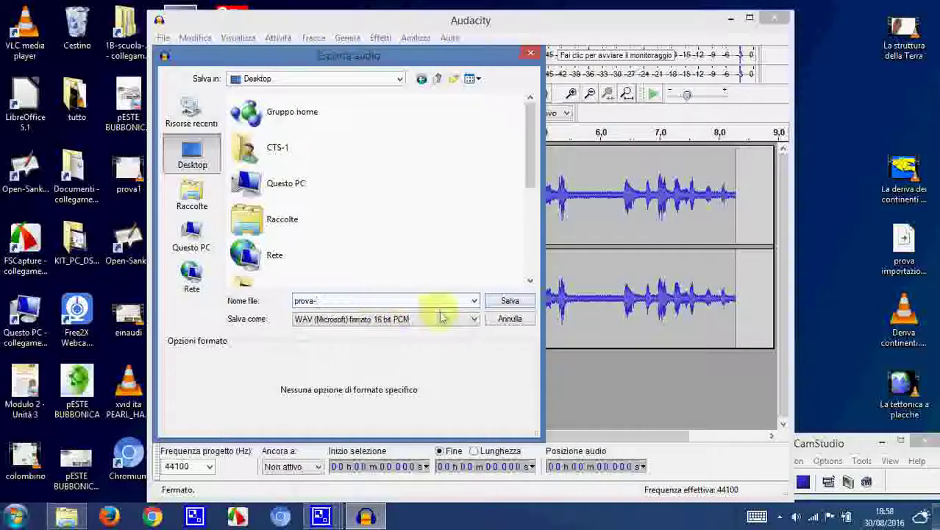
pyautogui.click(510, 301)
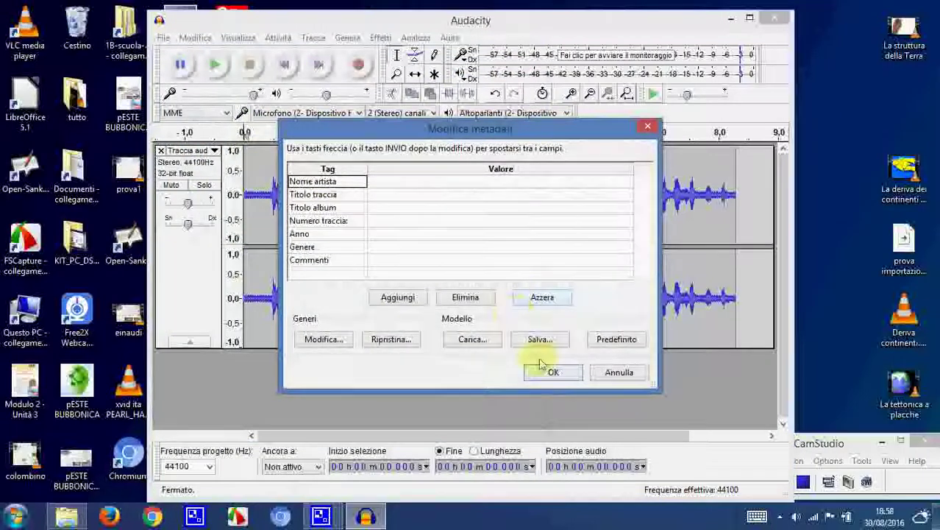
pyautogui.click(556, 373)
pyautogui.moveTo(515, 19); pyautogui.dragTo(603, 3)
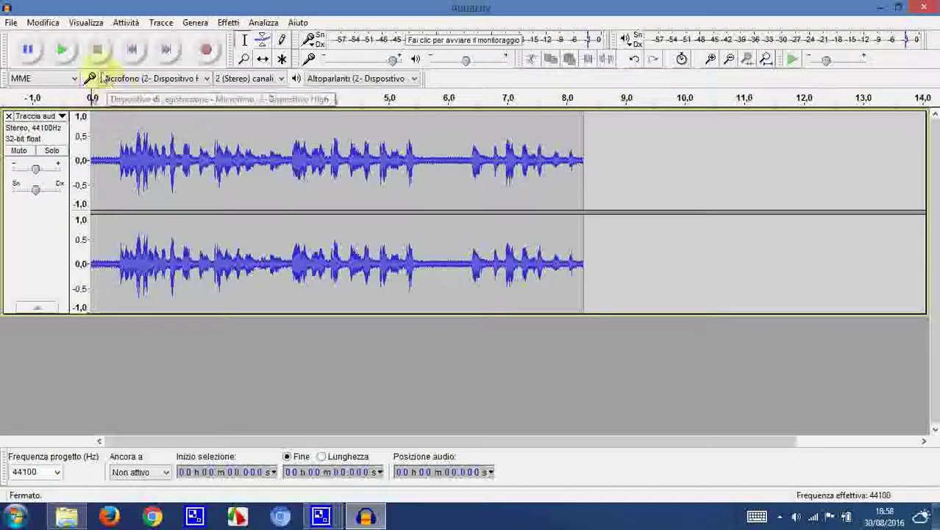
pyautogui.click(898, 6)
pyautogui.moveTo(338, 20); pyautogui.dragTo(337, 1)
pyautogui.click(898, 8)
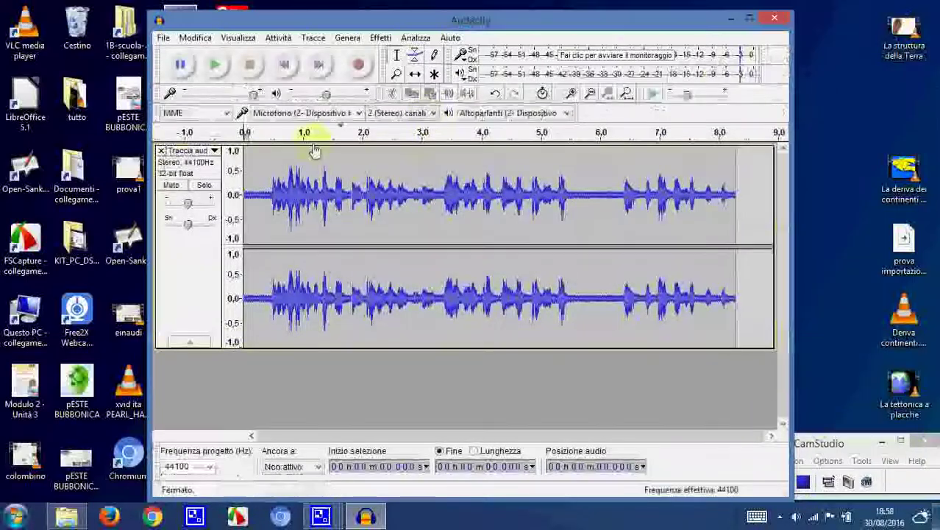
# Export the recording to the desktop in MP3 format with the file name "prova-mp3".
pyautogui.click(163, 37)
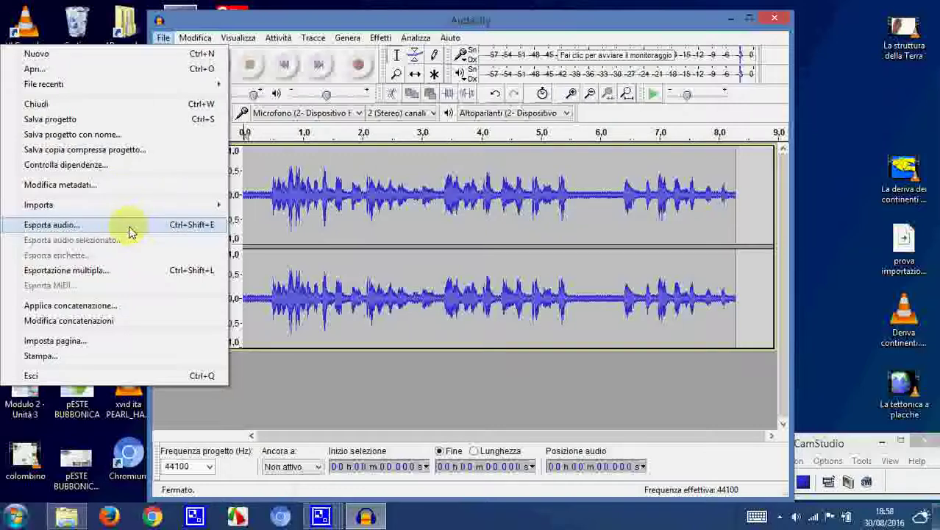
pyautogui.click(51, 225)
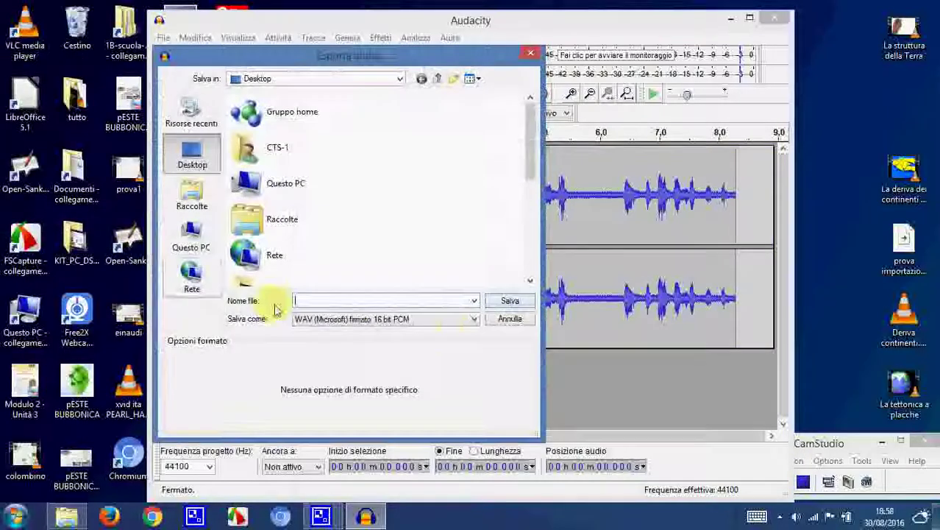
pyautogui.click(475, 319)
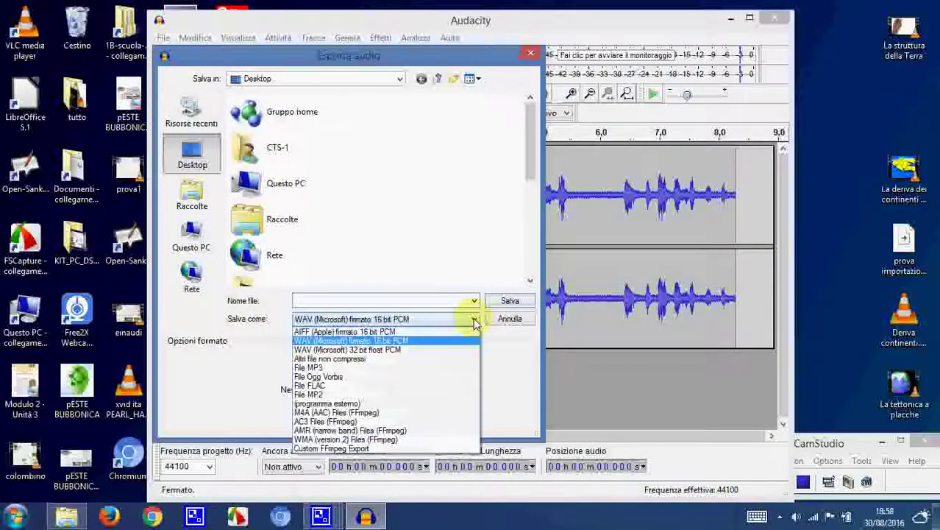
pyautogui.click(444, 368)
pyautogui.click(396, 301)
pyautogui.write('pro')
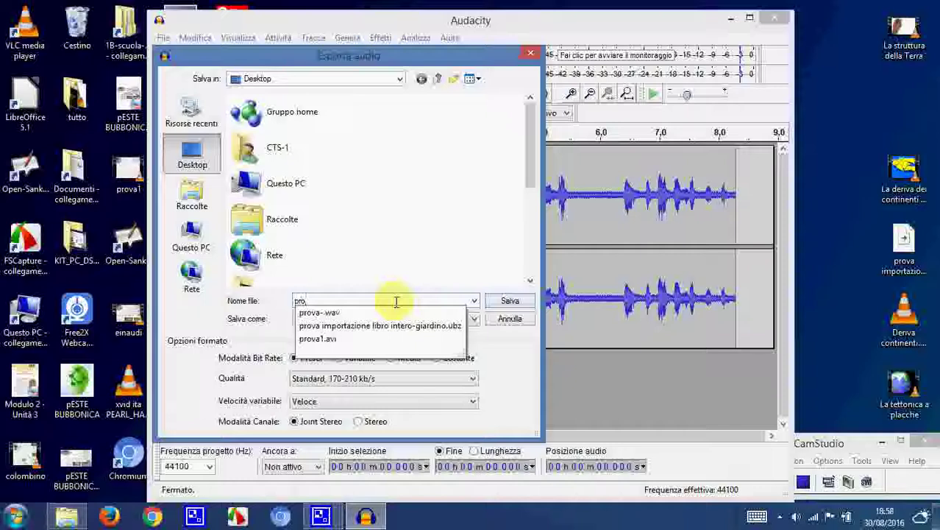
pyautogui.write('vampl')
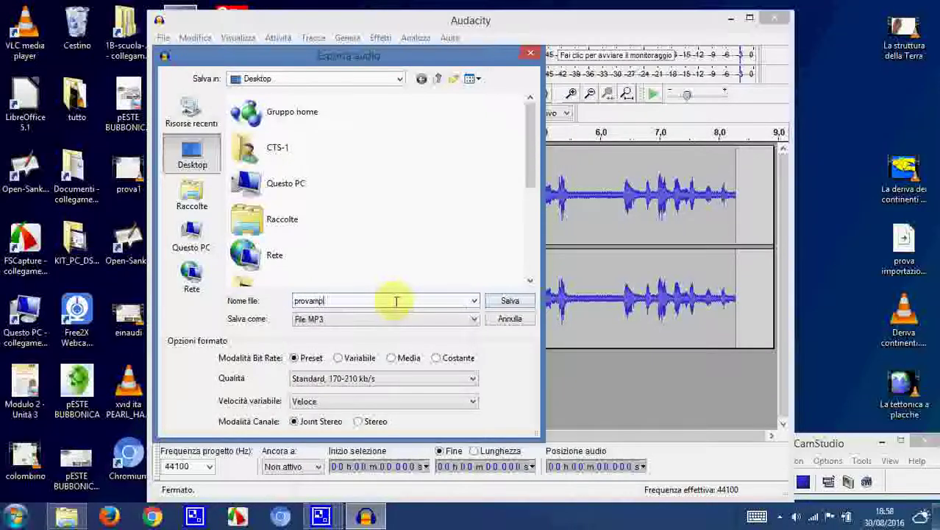
pyautogui.click(315, 302)
pyautogui.write('-')
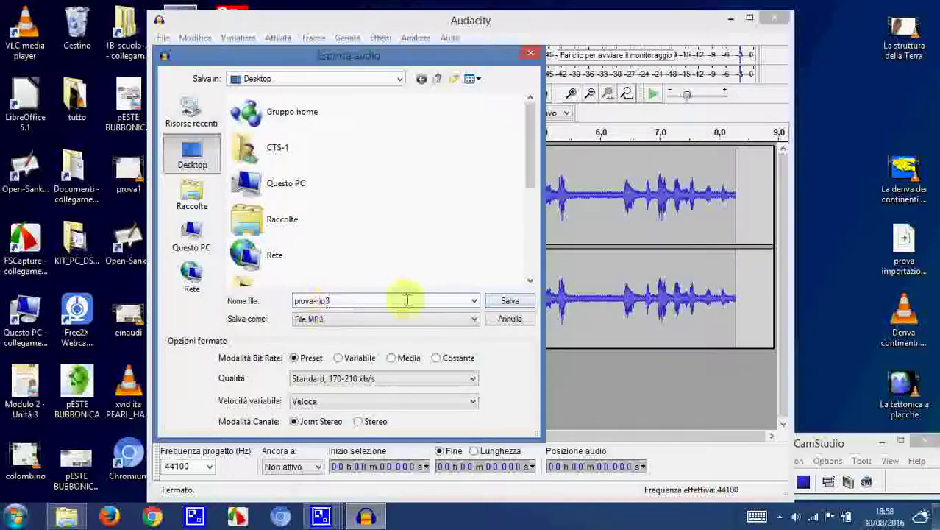
pyautogui.click(511, 301)
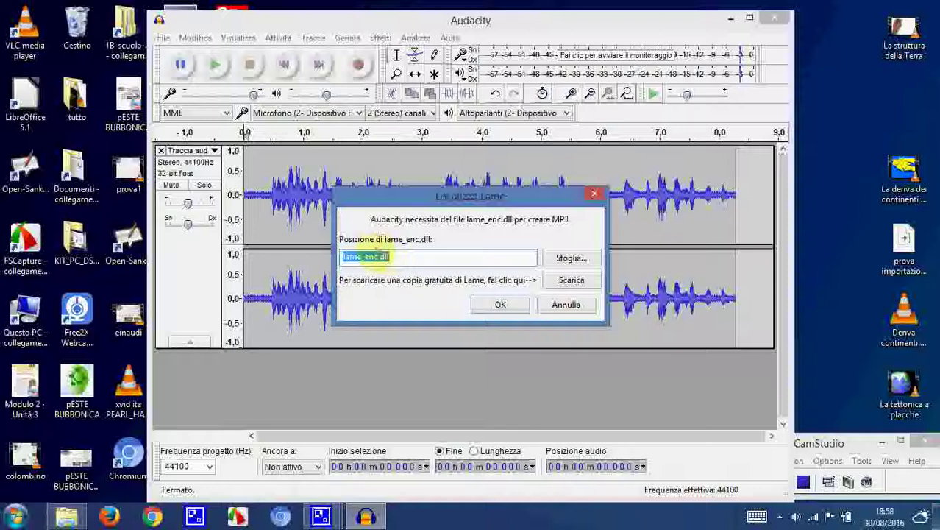
# Go from the LAME encoder prompt to the external LAME download page and save Lame_v3.99.3_for_Windows.exe.
pyautogui.click(583, 284)
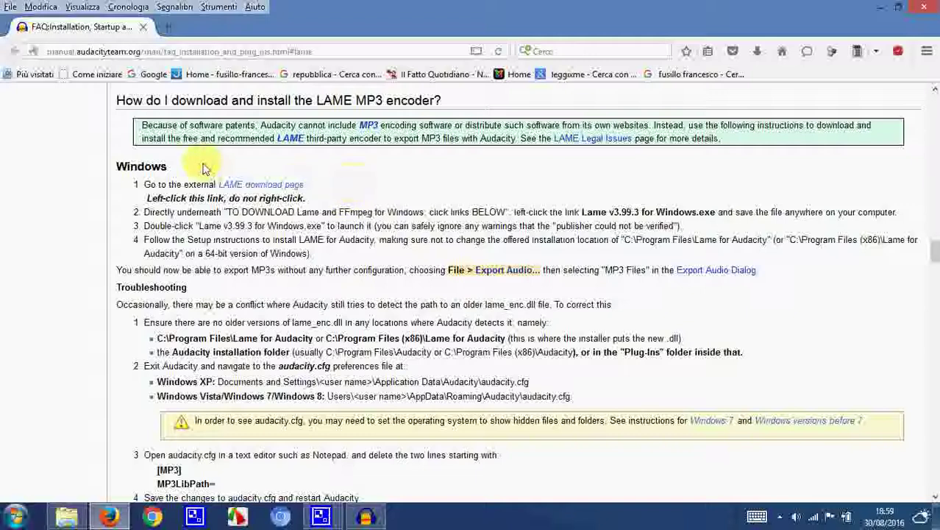
pyautogui.click(266, 190)
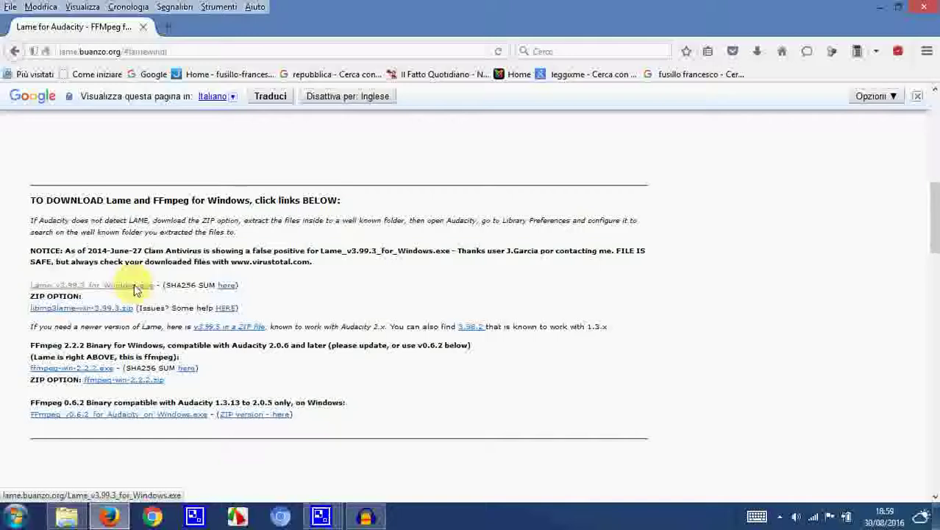
pyautogui.click(136, 288)
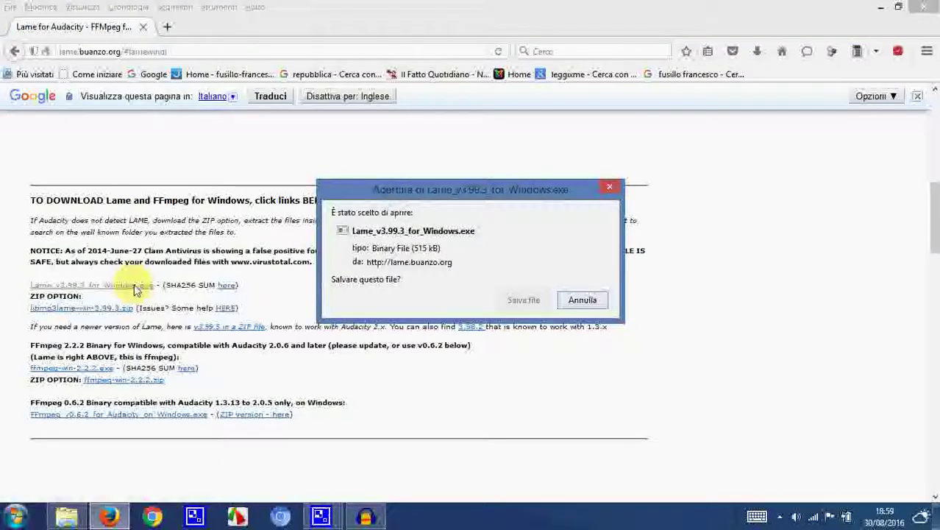
pyautogui.click(536, 300)
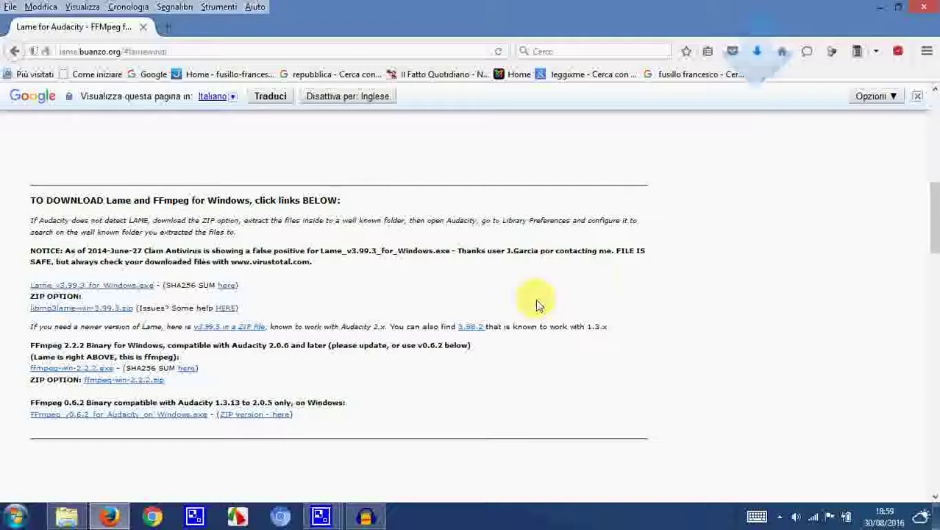
# Open the folder containing the downloaded Lame_v3.99.3_for_Windows file, launch the installer and close the folder window.
pyautogui.click(757, 52)
pyautogui.rightClick(663, 108)
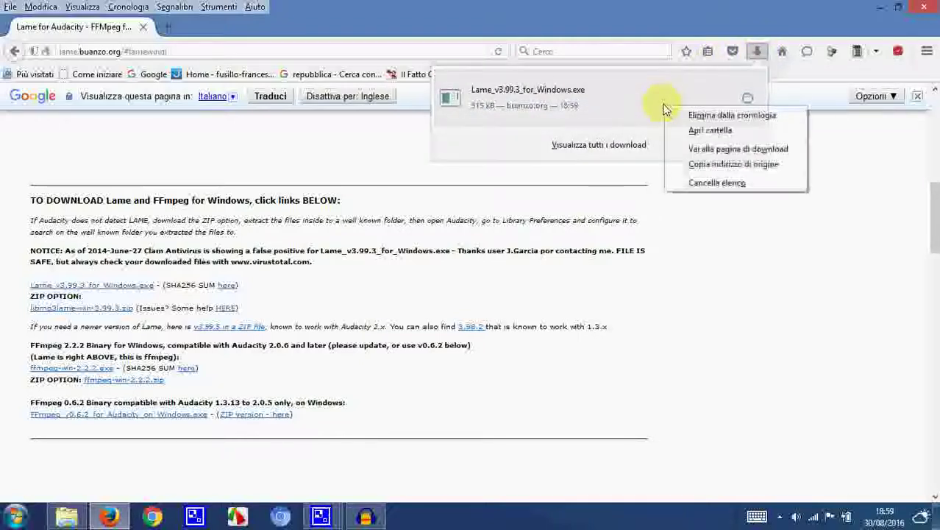
pyautogui.click(714, 131)
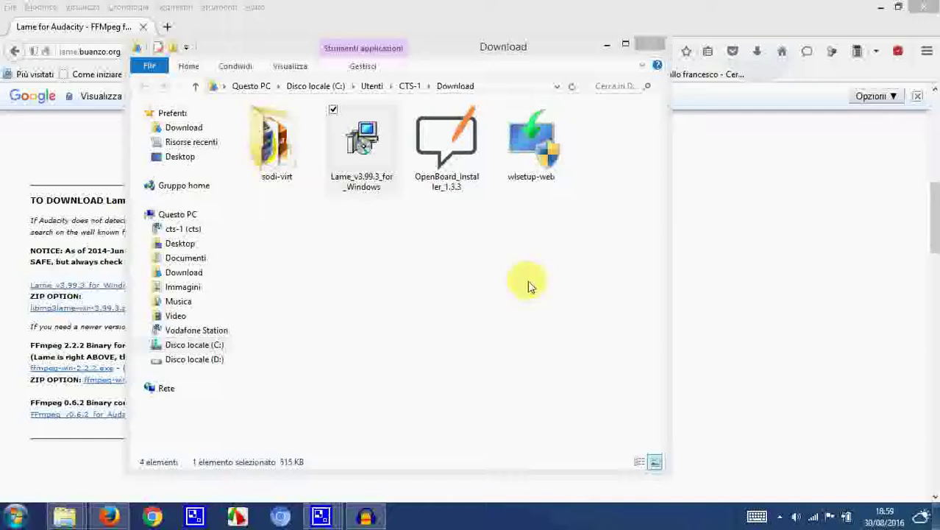
pyautogui.click(649, 47)
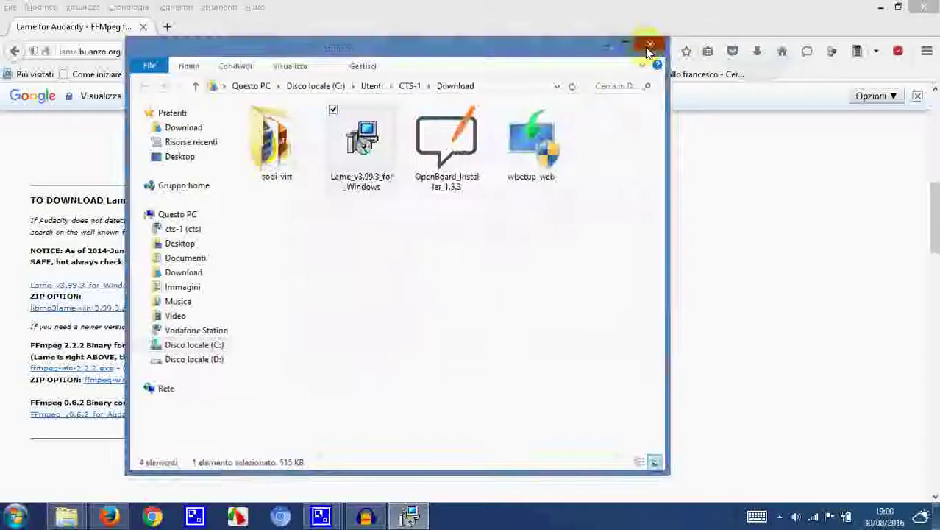
# Install LAME into the default folder C:\Program Files (x86)\Lame For Audacity and finish the setup.
pyautogui.click(548, 367)
pyautogui.click(548, 368)
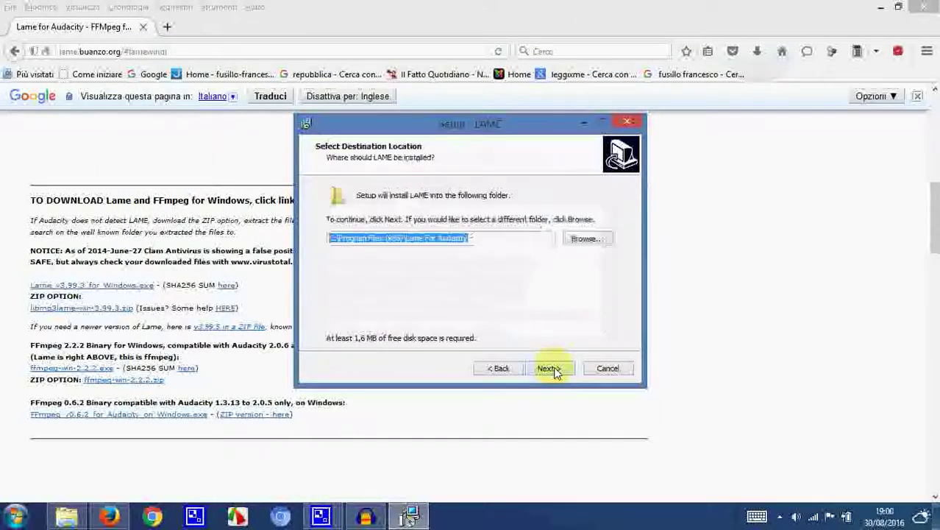
pyautogui.click(554, 369)
pyautogui.click(554, 369)
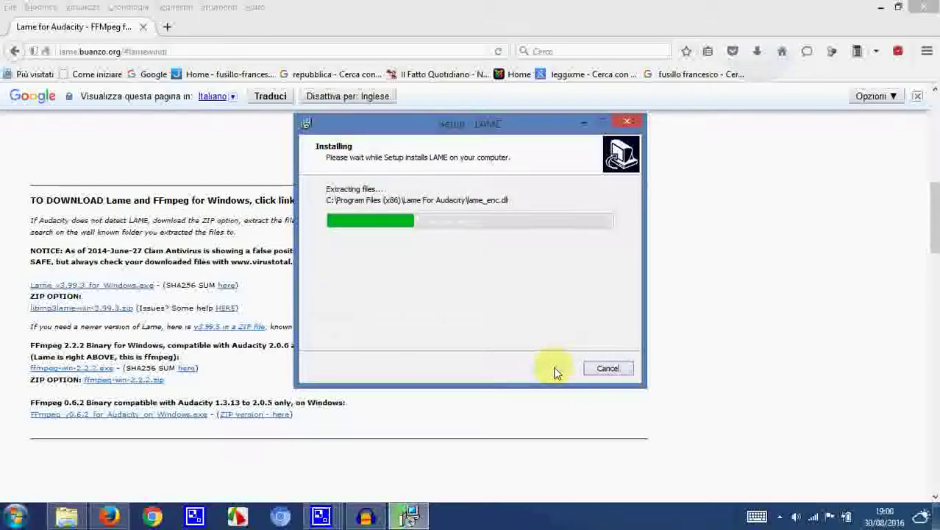
pyautogui.click(555, 371)
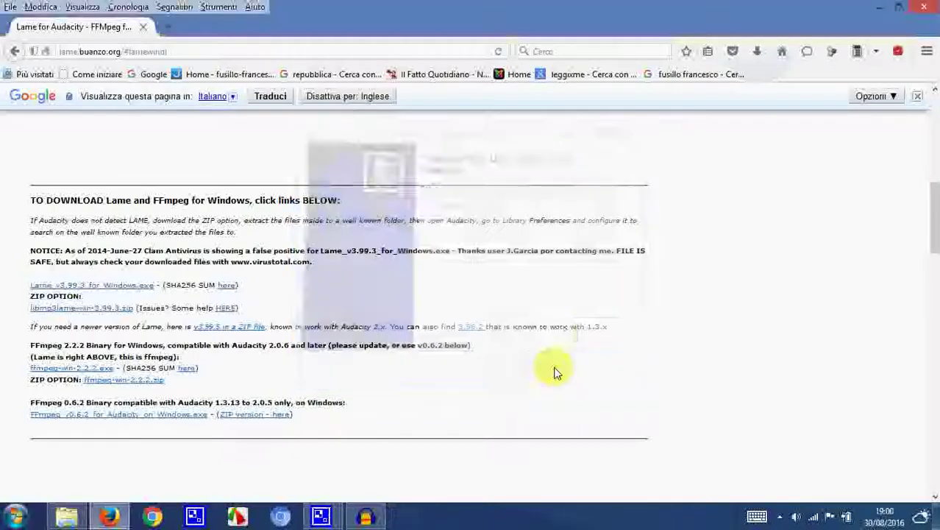
# Switch back to Audacity and dismiss the LAME location prompt and the pending export dialog.
pyautogui.click(880, 8)
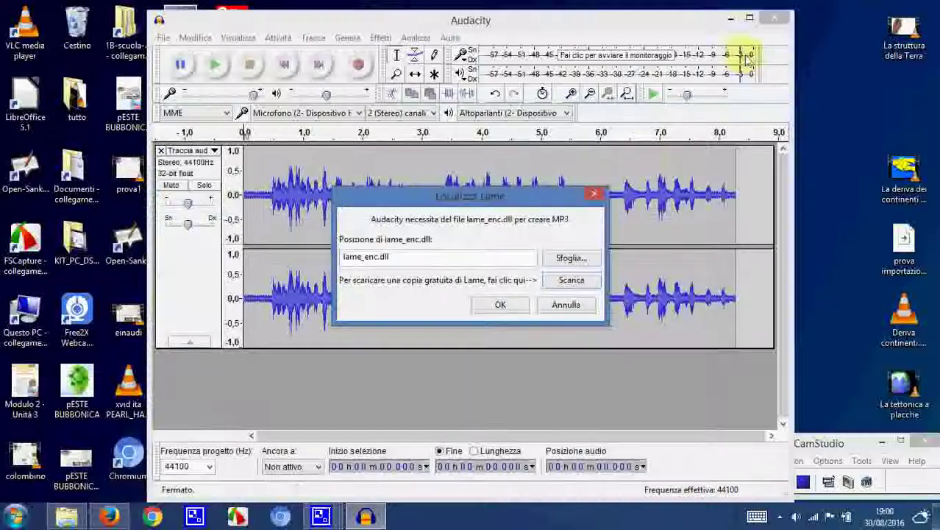
pyautogui.click(596, 194)
pyautogui.click(562, 264)
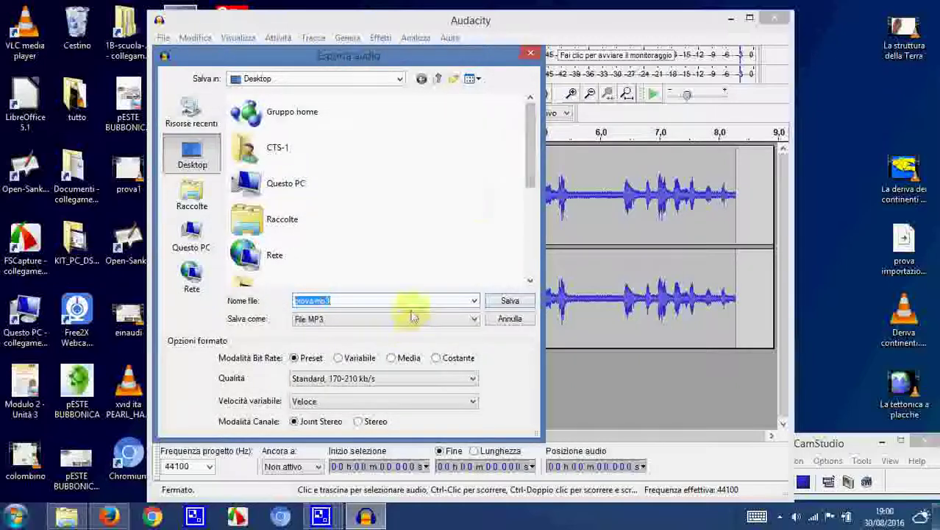
pyautogui.click(530, 54)
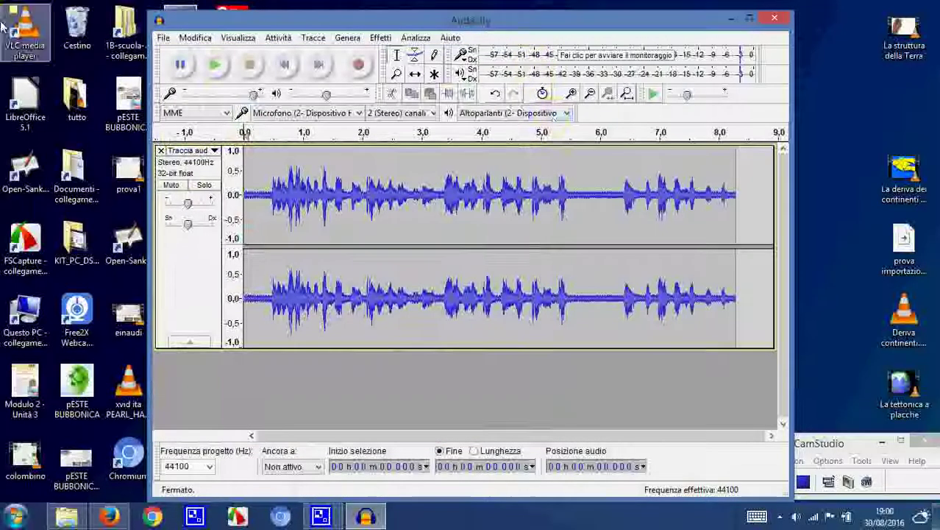
# Export the recording again to the desktop as an MP3 file named "prova-mp3", keeping the default format options and blank metadata.
pyautogui.click(163, 37)
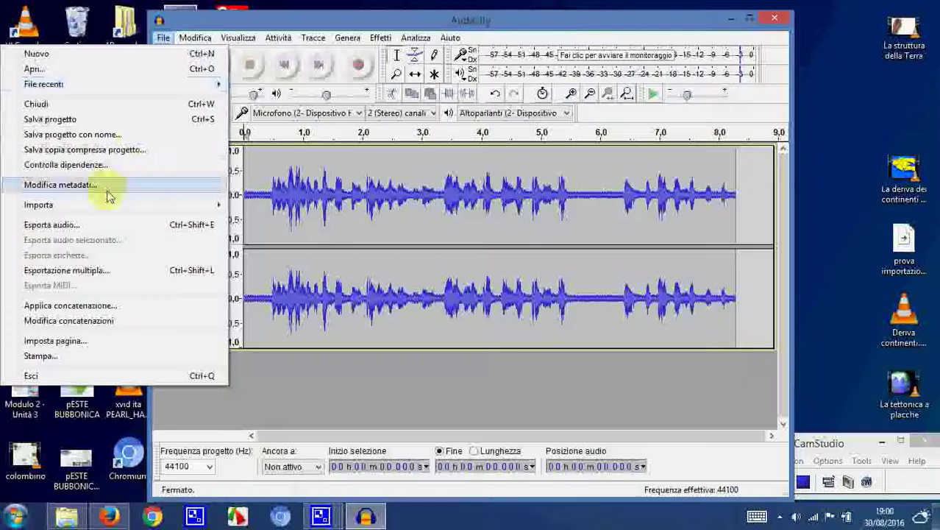
pyautogui.click(99, 225)
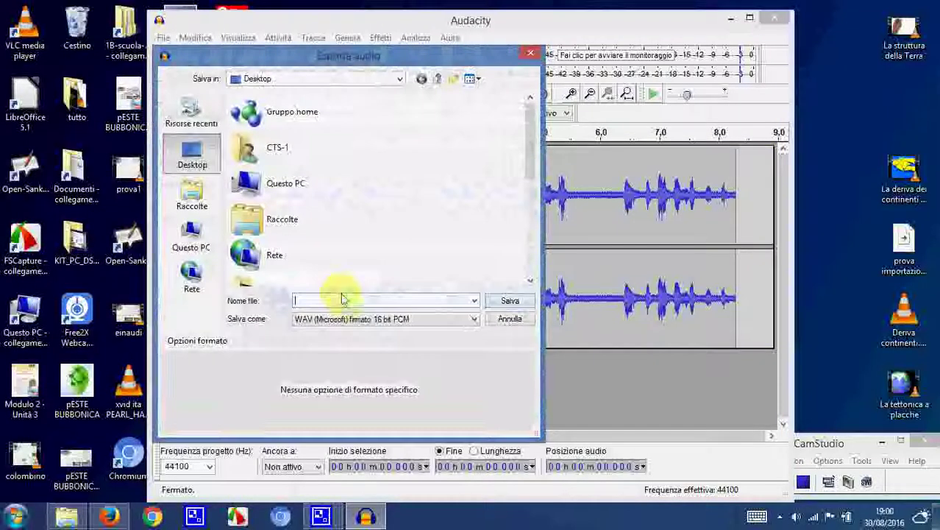
pyautogui.click(429, 320)
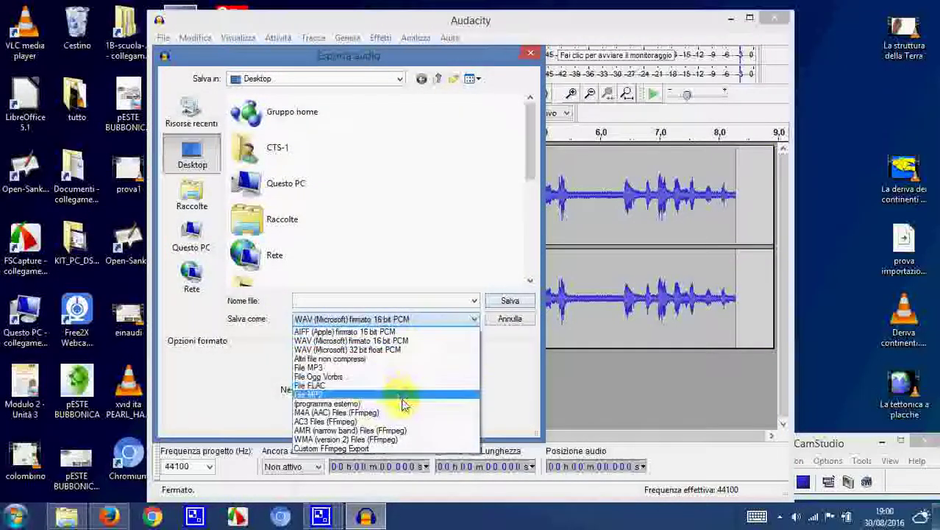
pyautogui.click(403, 366)
pyautogui.click(359, 302)
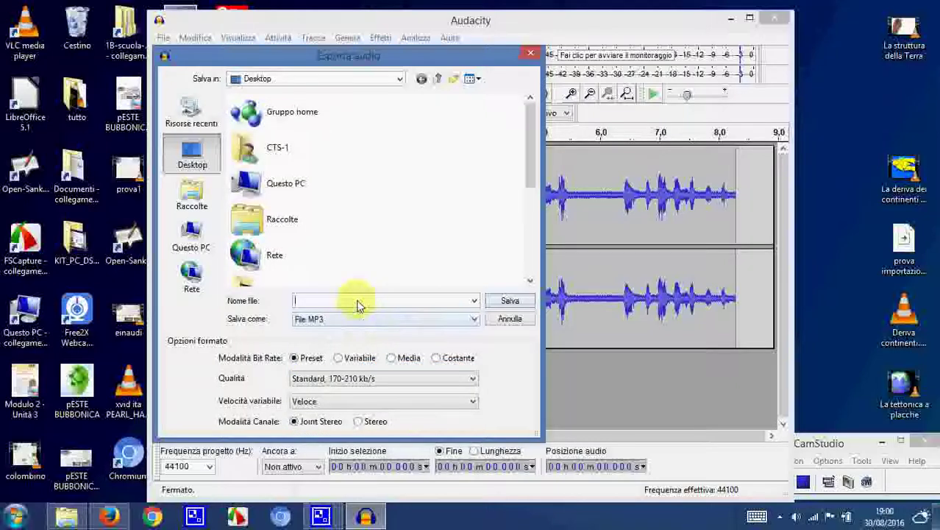
pyautogui.write('prov')
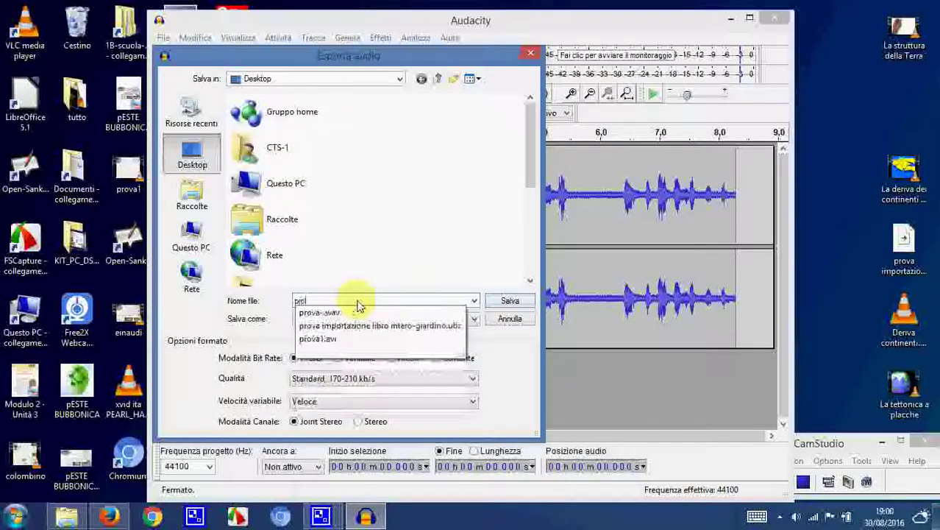
pyautogui.write('a-mp')
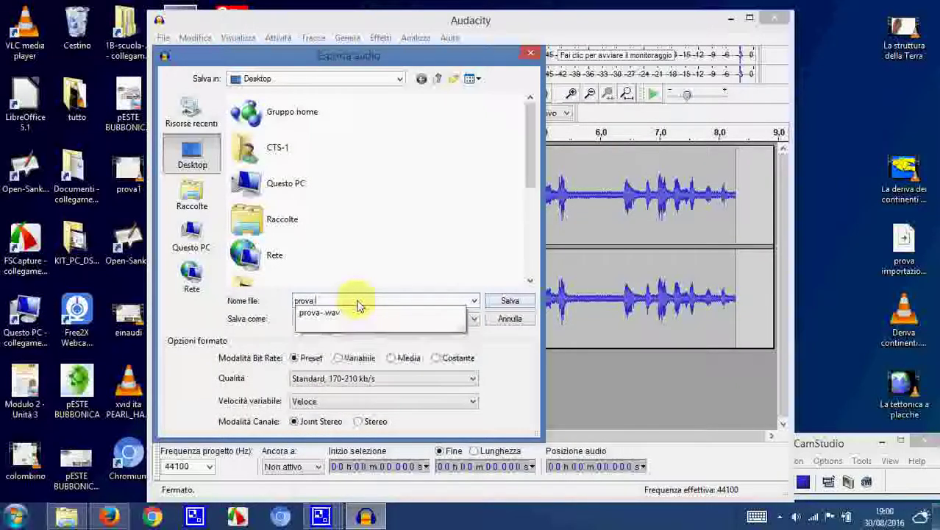
pyautogui.write('3')
pyautogui.click(523, 301)
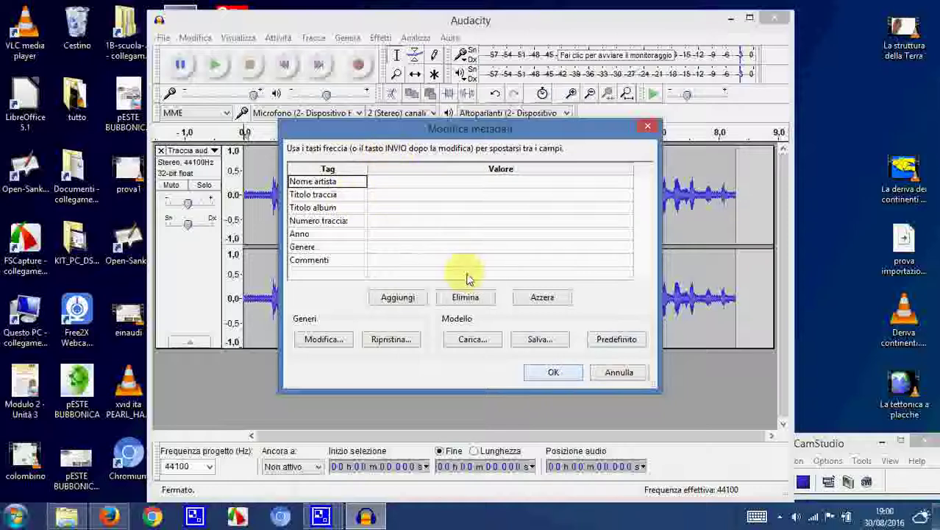
pyautogui.click(550, 373)
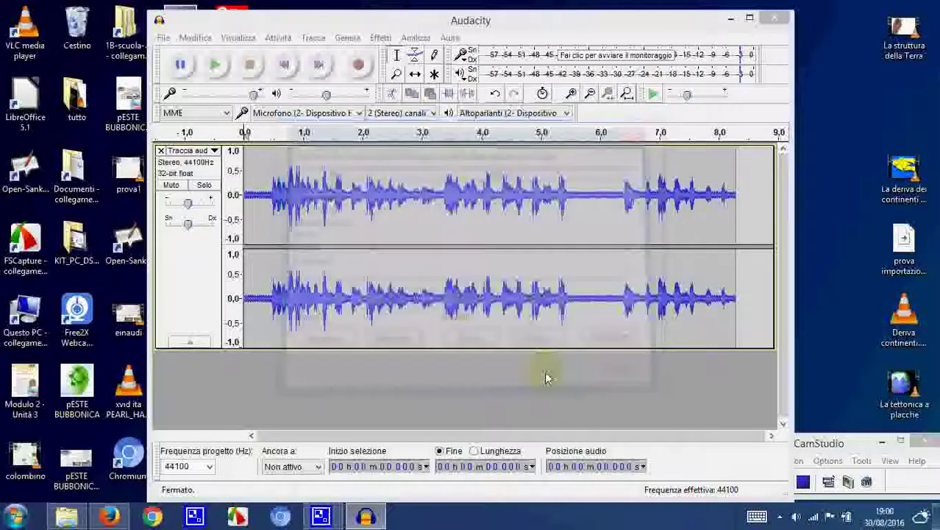
# Minimize Audacity and check the file size of the WAV file "prova-" on the desktop in its properties.
pyautogui.click(732, 21)
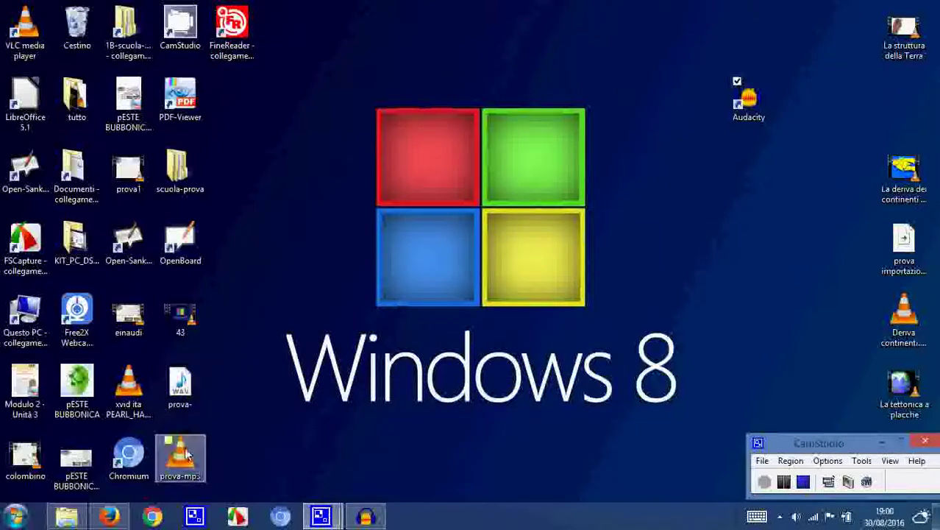
pyautogui.click(182, 397)
pyautogui.rightClick(180, 397)
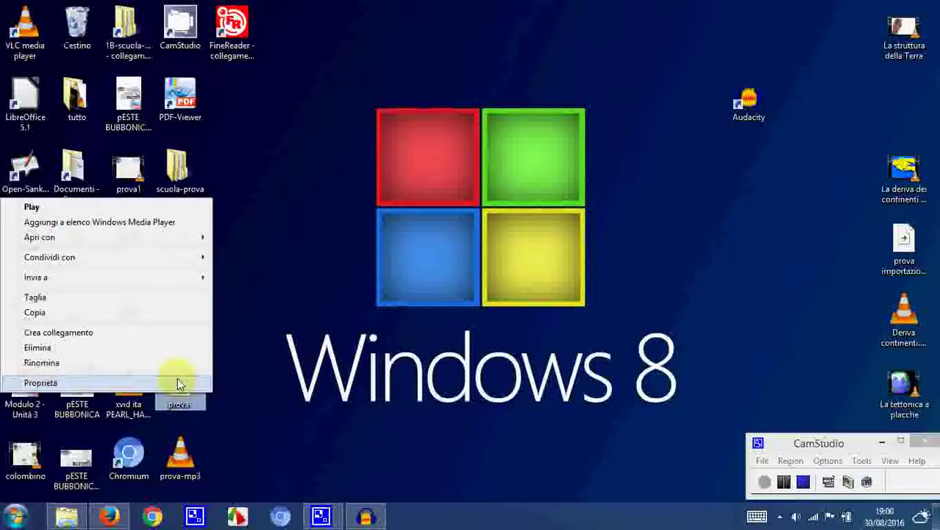
pyautogui.click(177, 377)
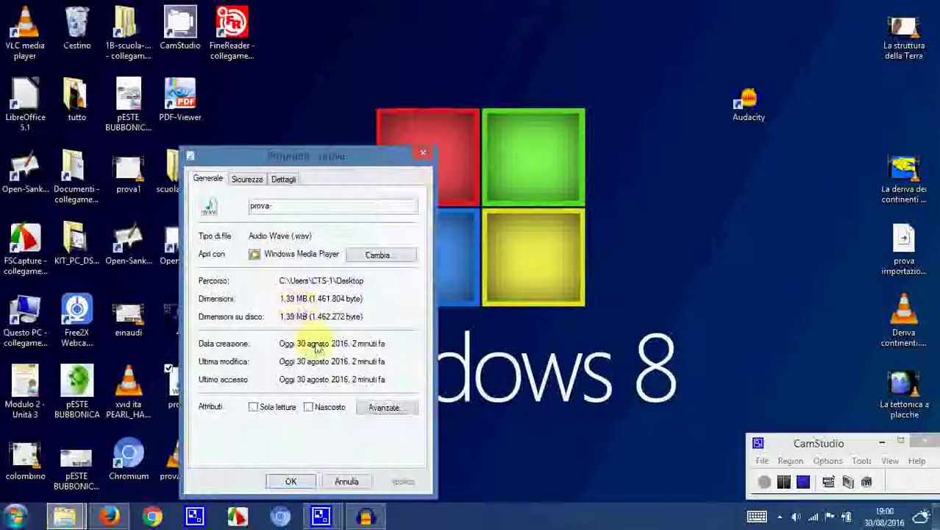
pyautogui.click(423, 155)
# Check the file size of "prova-mp3" on the desktop in its properties, then return to Audacity.
pyautogui.rightClick(187, 452)
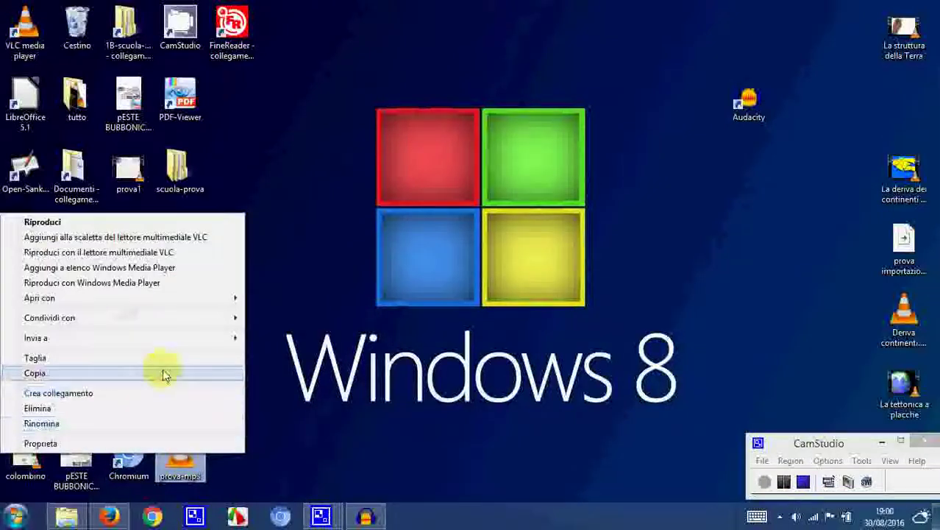
pyautogui.click(172, 439)
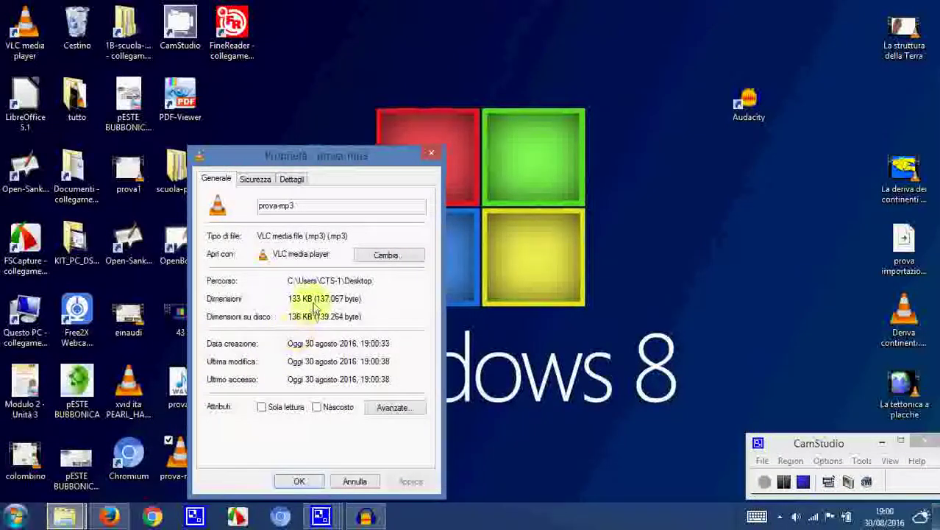
pyautogui.moveTo(313, 303); pyautogui.dragTo(269, 298)
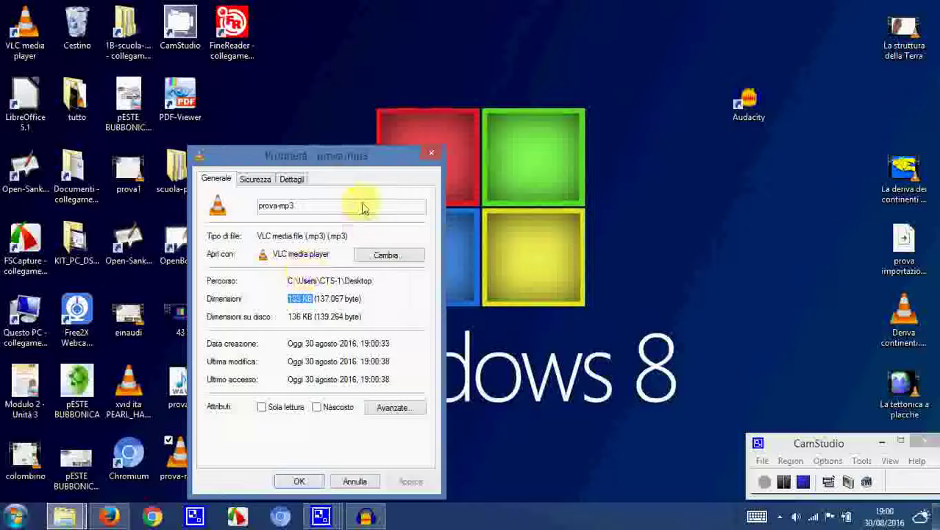
pyautogui.moveTo(386, 153); pyautogui.dragTo(564, 32)
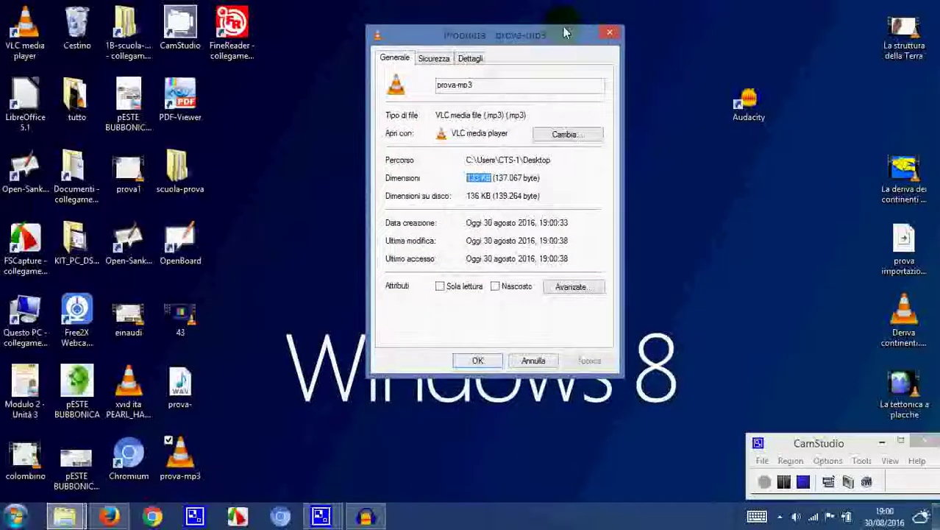
pyautogui.click(480, 360)
pyautogui.click(367, 515)
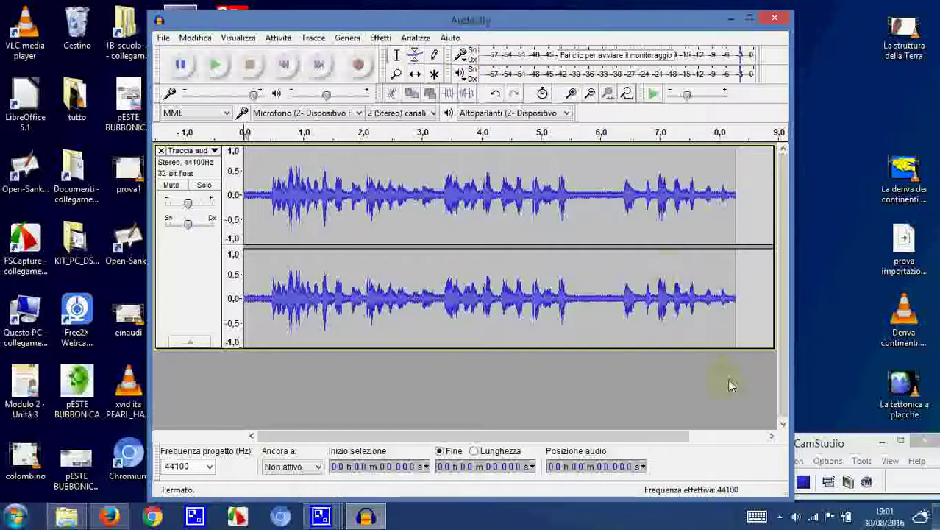
pyautogui.moveTo(758, 413); pyautogui.dragTo(788, 416)
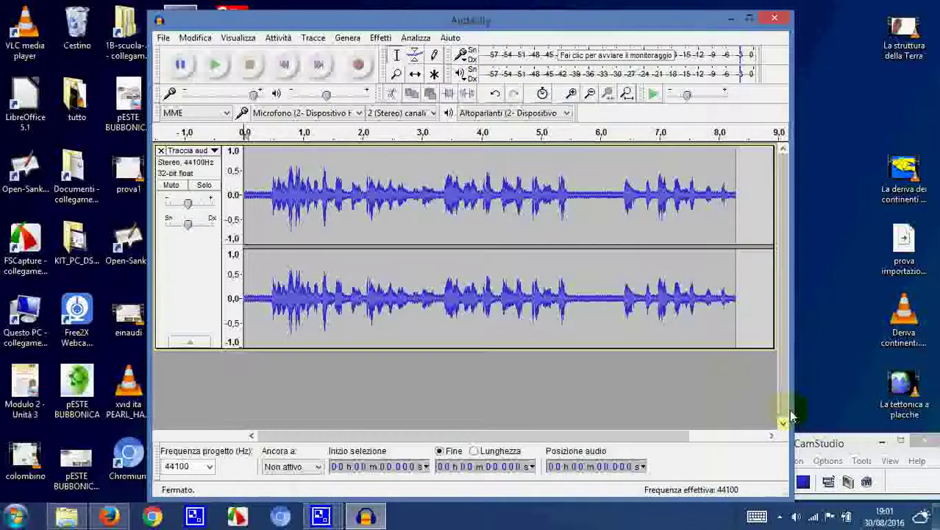